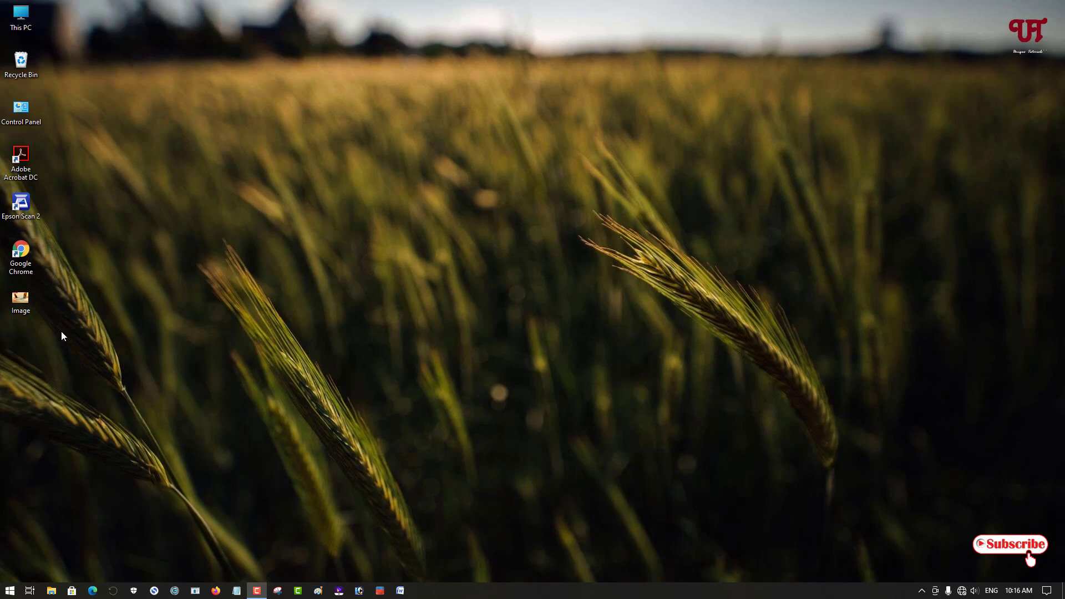
- View the properties of the Image file on the desktop to check its file type and default app
{"action": "left_click", "coordinate": [18, 306]}
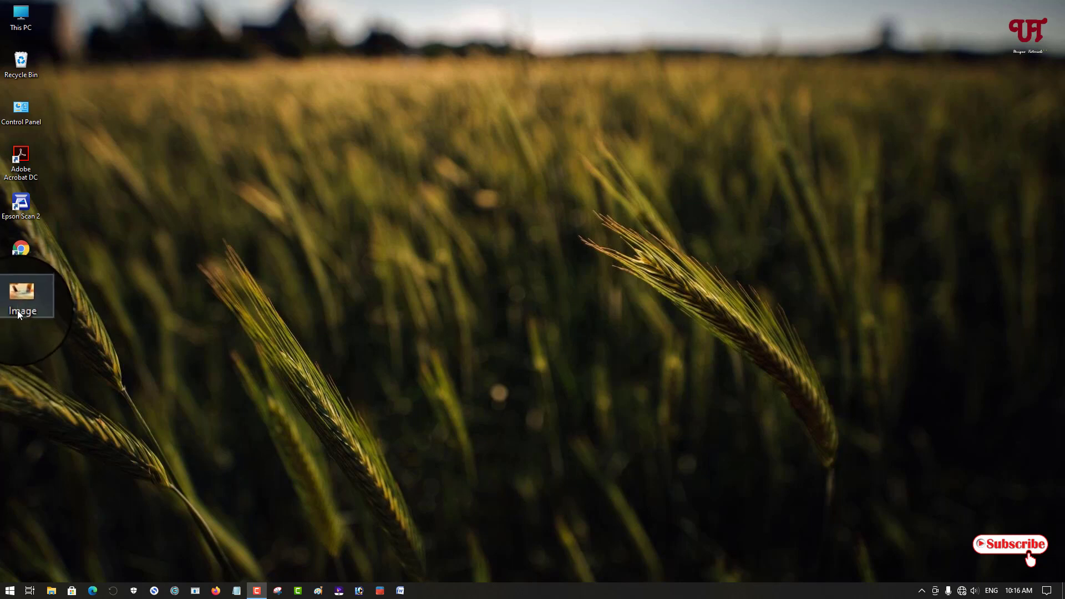
{"action": "right_click", "coordinate": [17, 311]}
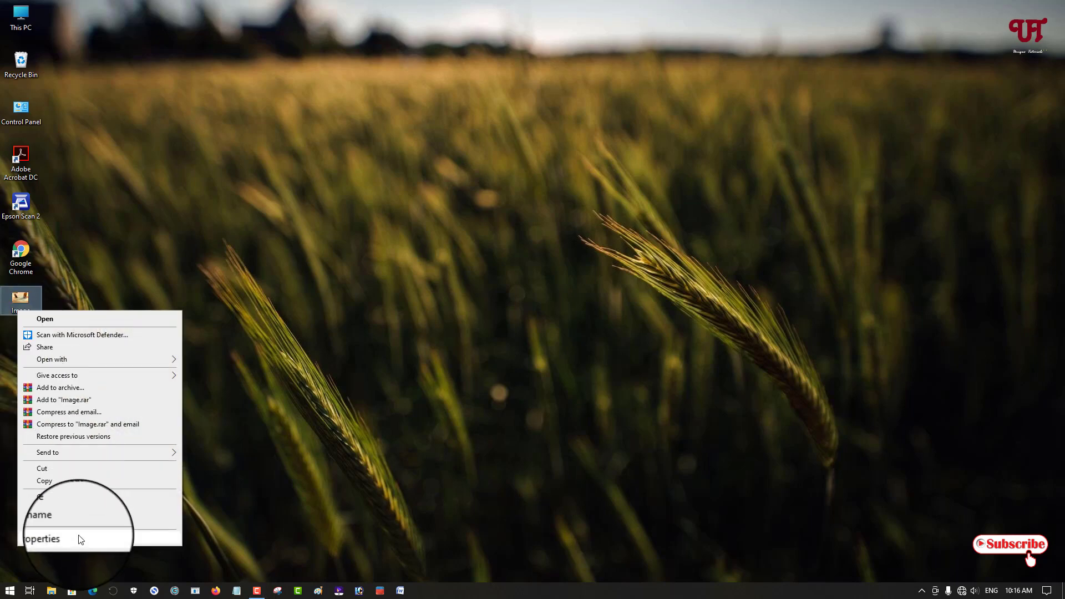
{"action": "left_click", "coordinate": [81, 540]}
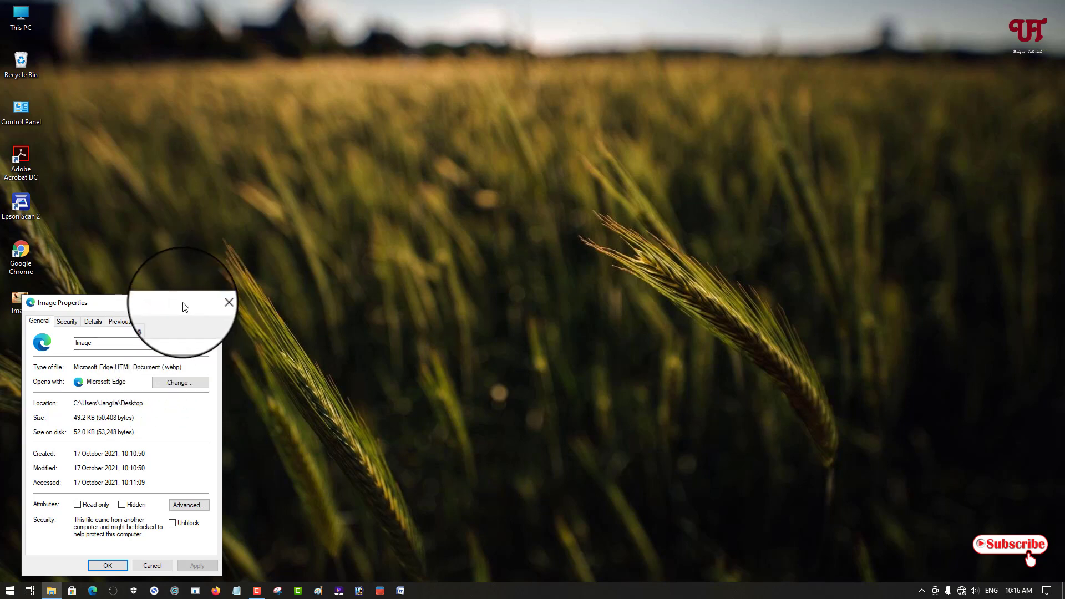
{"action": "left_click", "coordinate": [216, 302]}
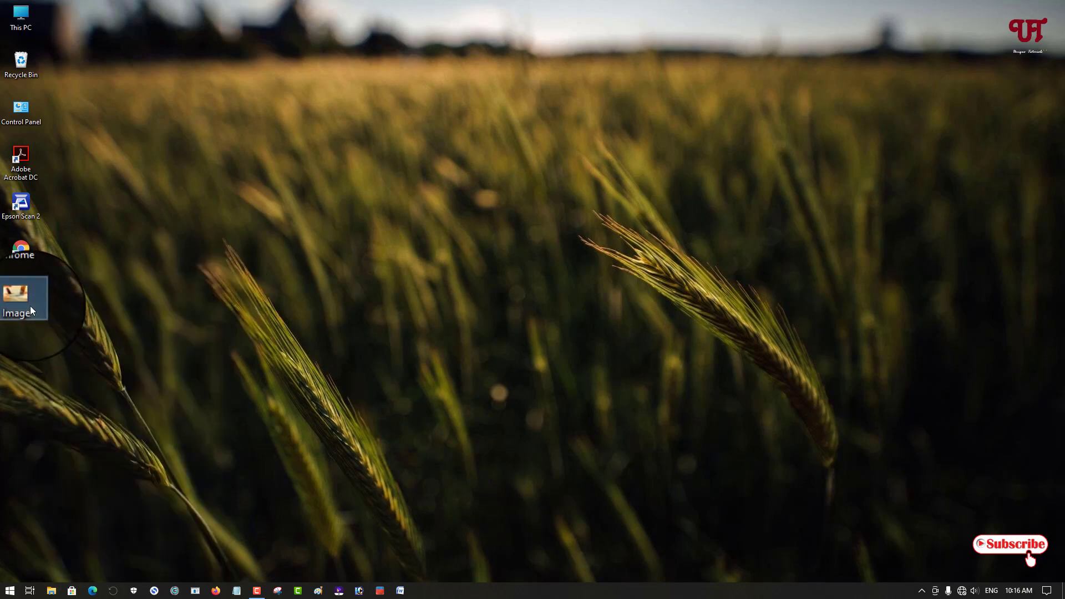
- Open the Image file to examine which apps are offered for it, and dismiss the chooser without picking one
{"action": "double_click", "coordinate": [30, 306]}
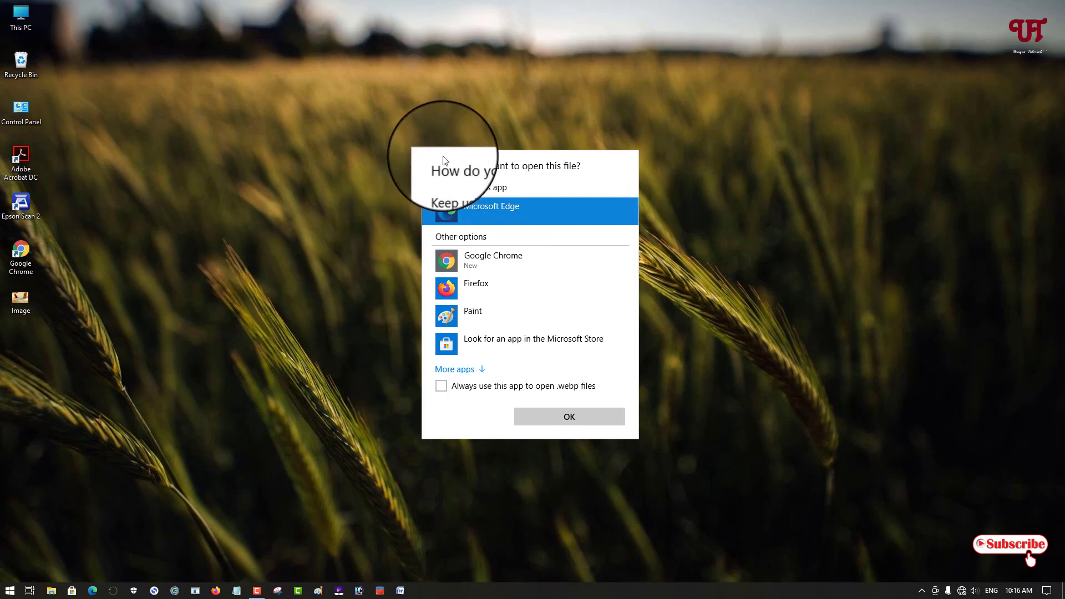
{"action": "left_click", "coordinate": [277, 287]}
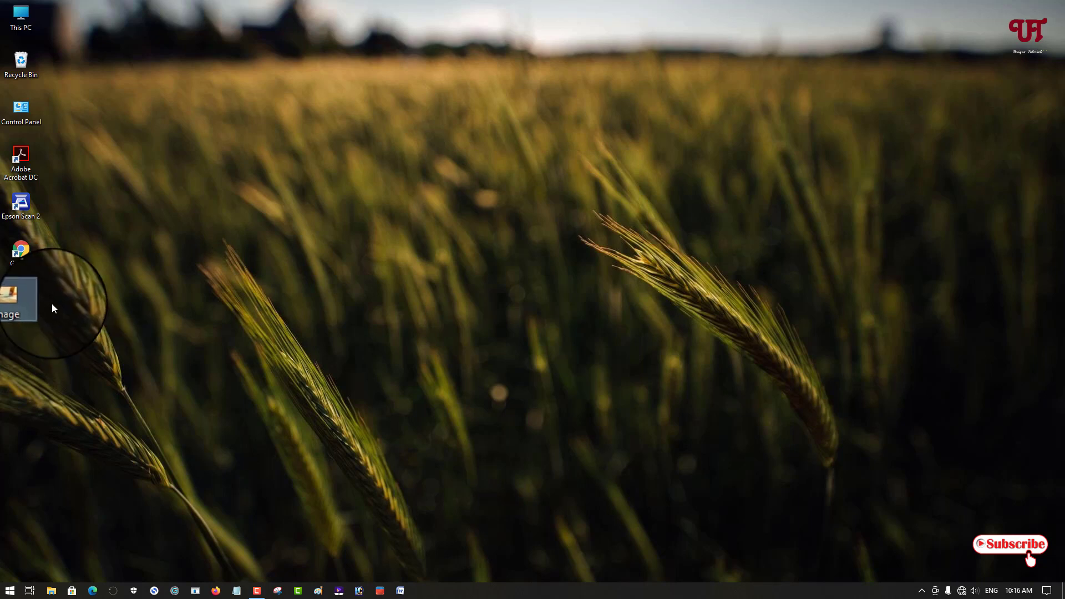
{"action": "left_click", "coordinate": [131, 359]}
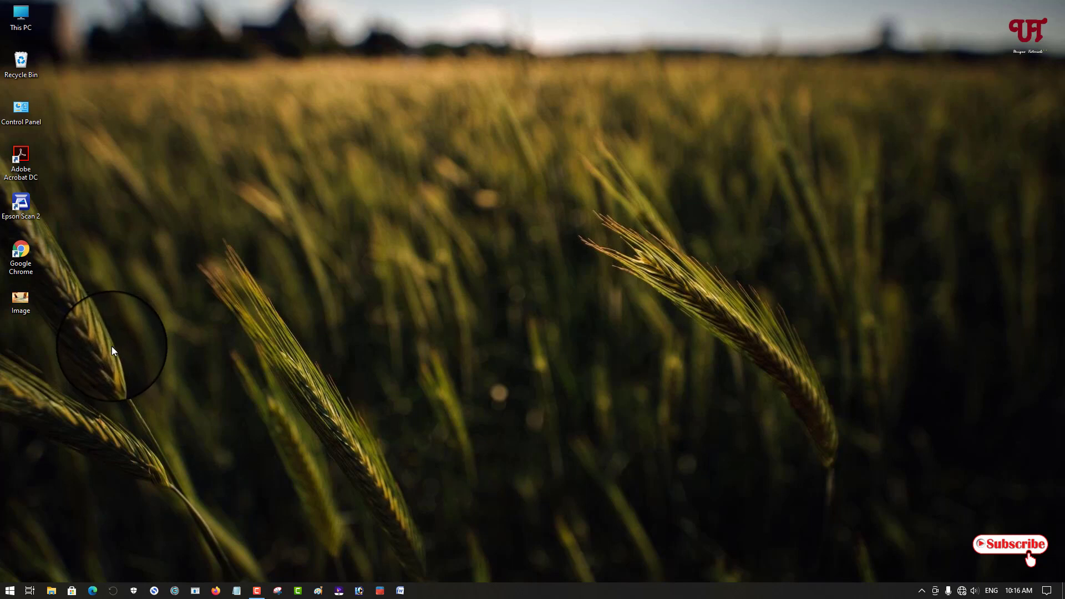
- Refresh the desktop and open the Image file in Paint
{"action": "key", "text": "F5"}
{"action": "right_click", "coordinate": [22, 300]}
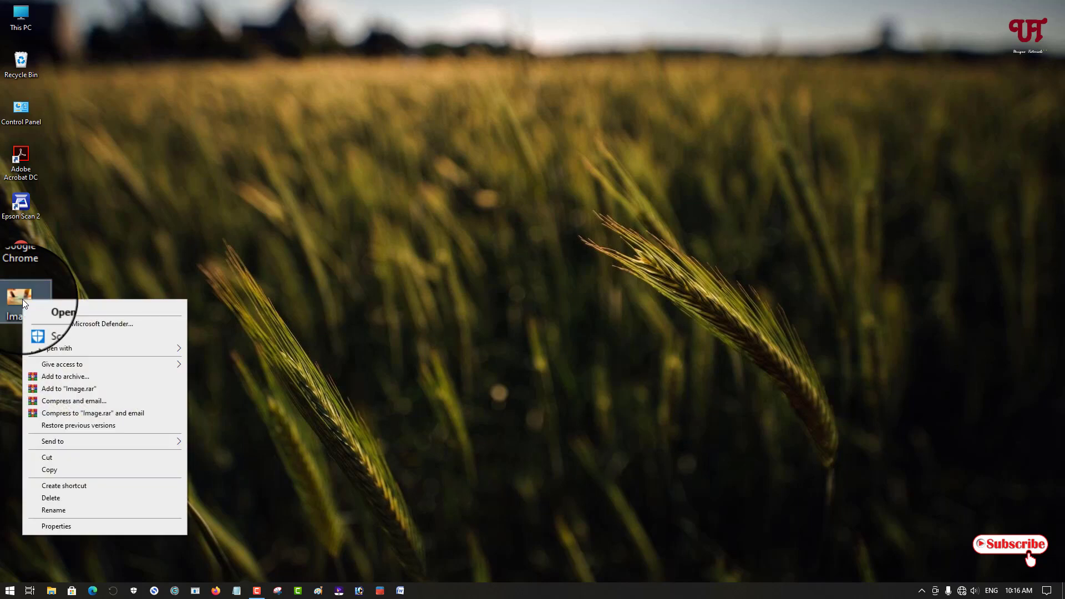
{"action": "mouse_move", "coordinate": [59, 354]}
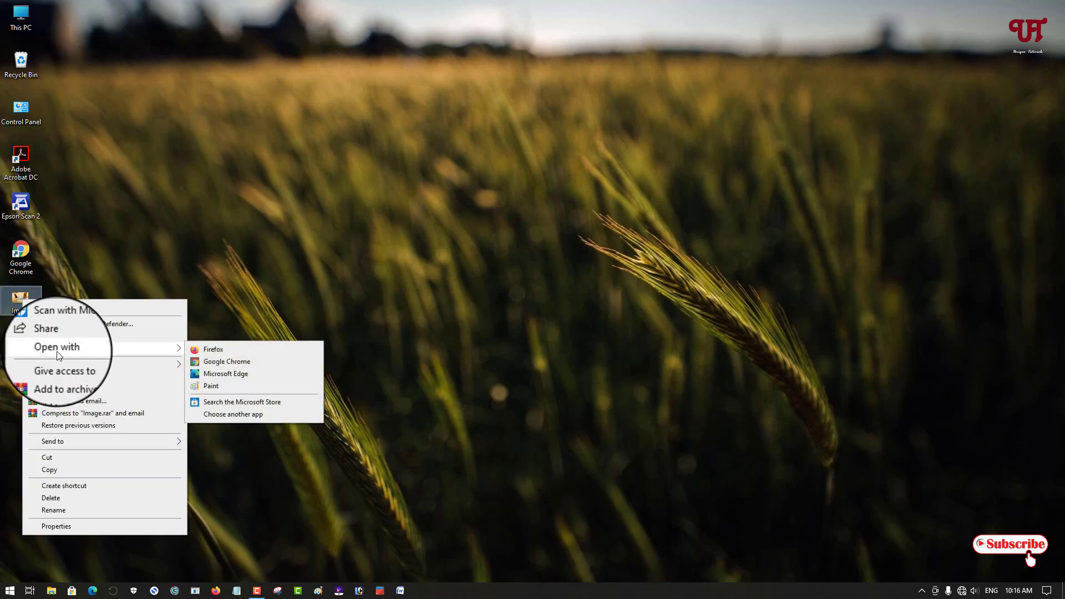
{"action": "left_click", "coordinate": [211, 388]}
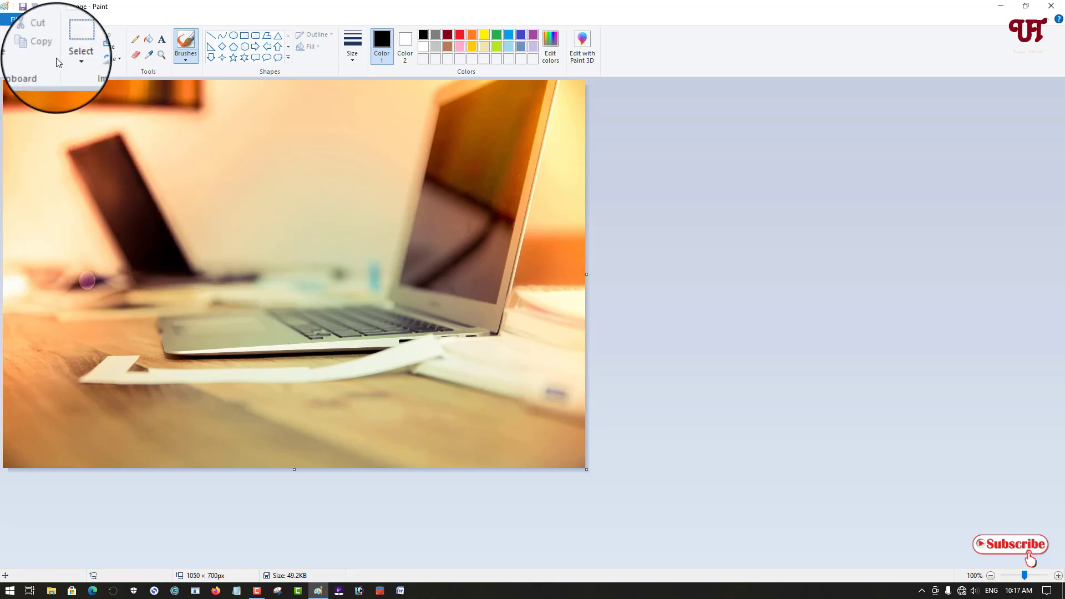
- Save the picture to the Desktop as a JPEG named "Image edit", accept the loss of transparency, and close Paint
{"action": "left_click", "coordinate": [16, 21]}
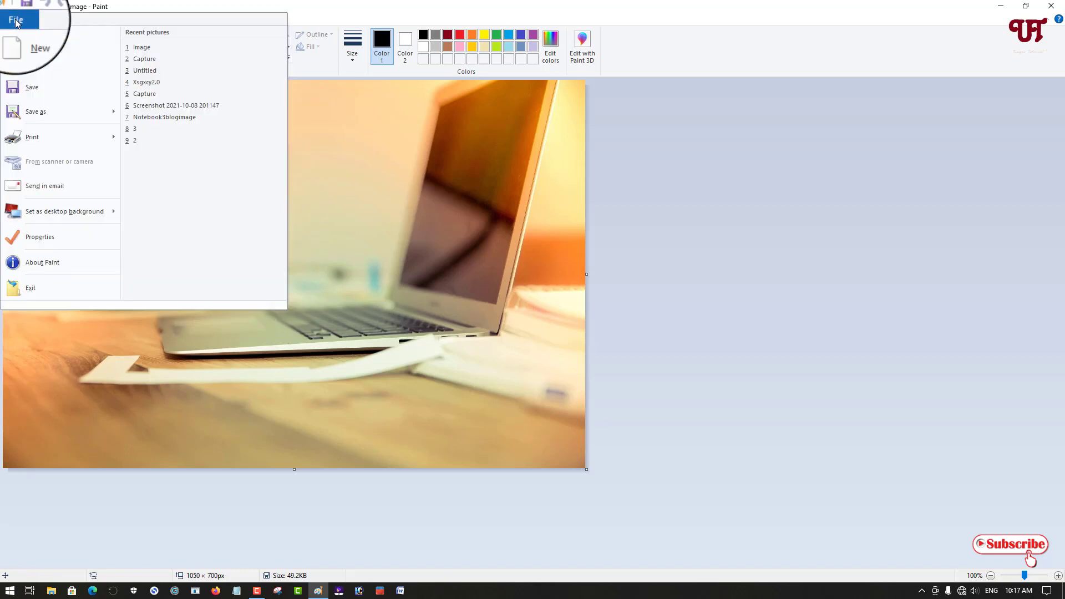
{"action": "mouse_move", "coordinate": [46, 115]}
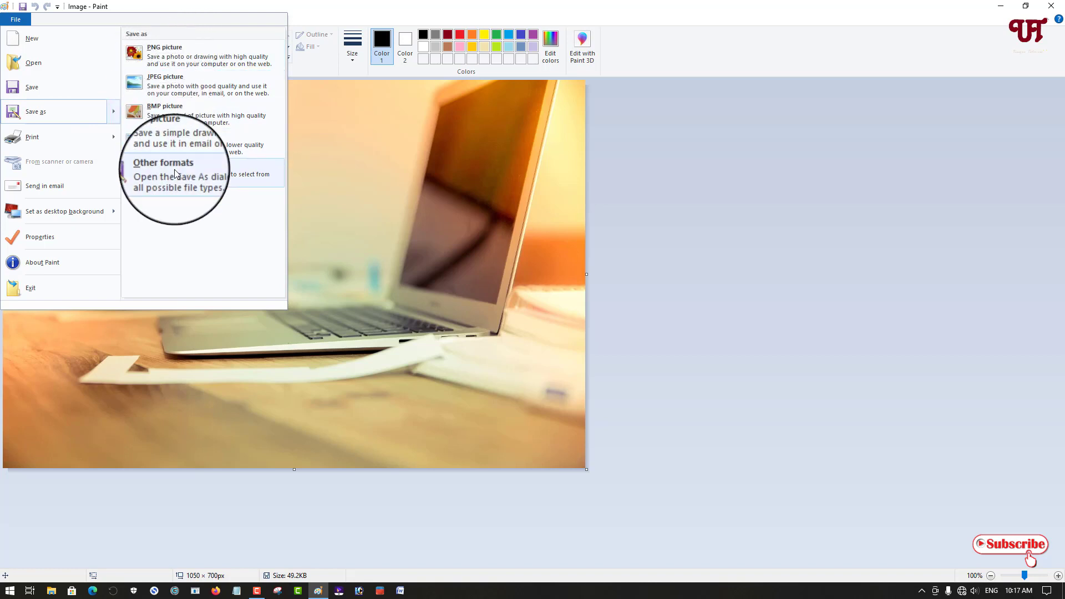
{"action": "left_click", "coordinate": [185, 81]}
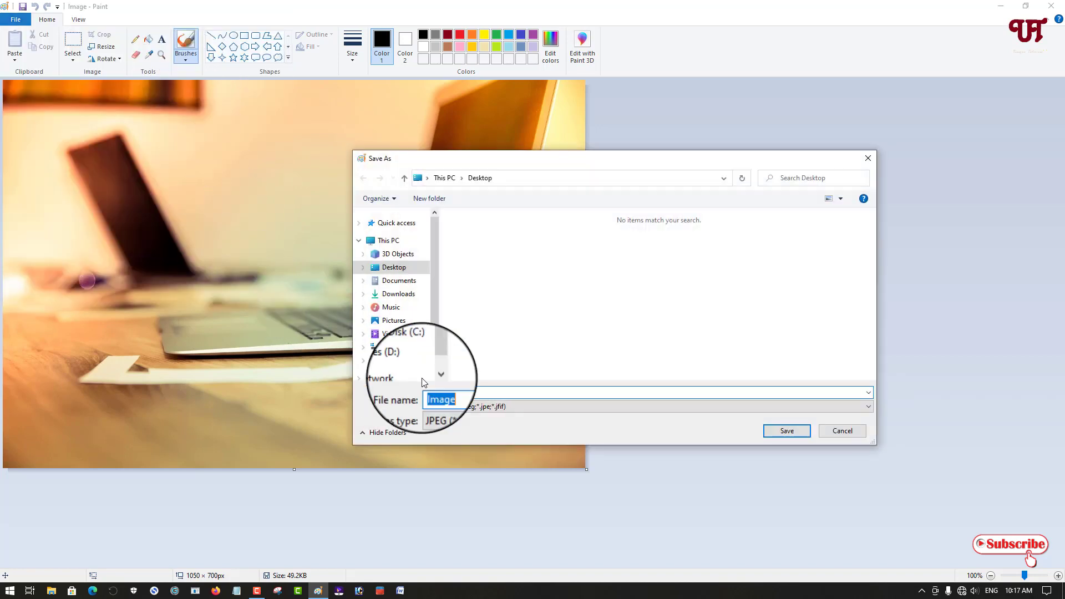
{"action": "left_click", "coordinate": [453, 392]}
{"action": "type", "text": "edit"}
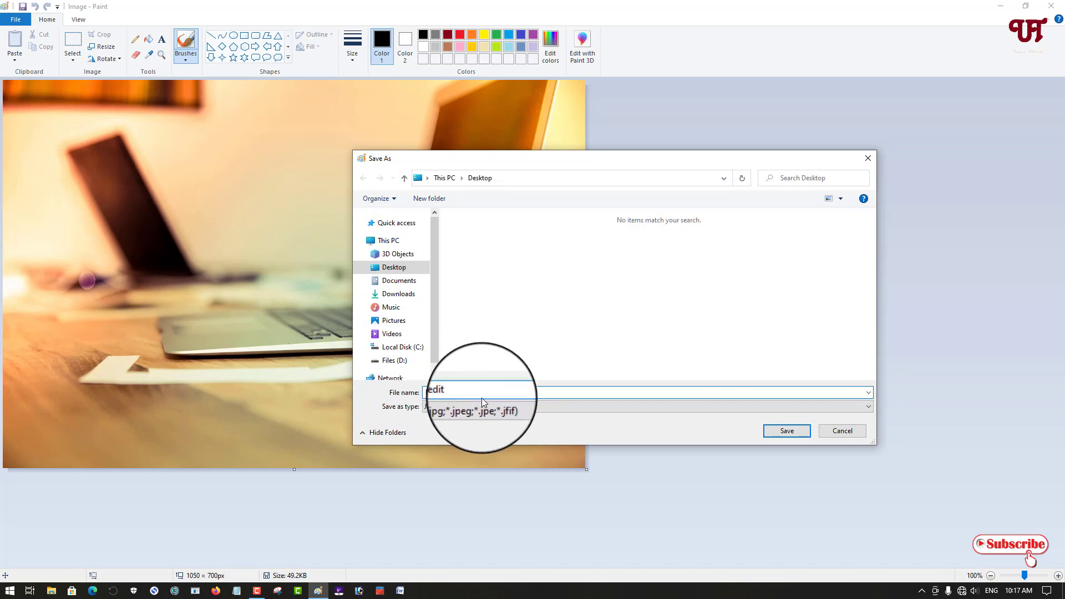
{"action": "left_click", "coordinate": [437, 411]}
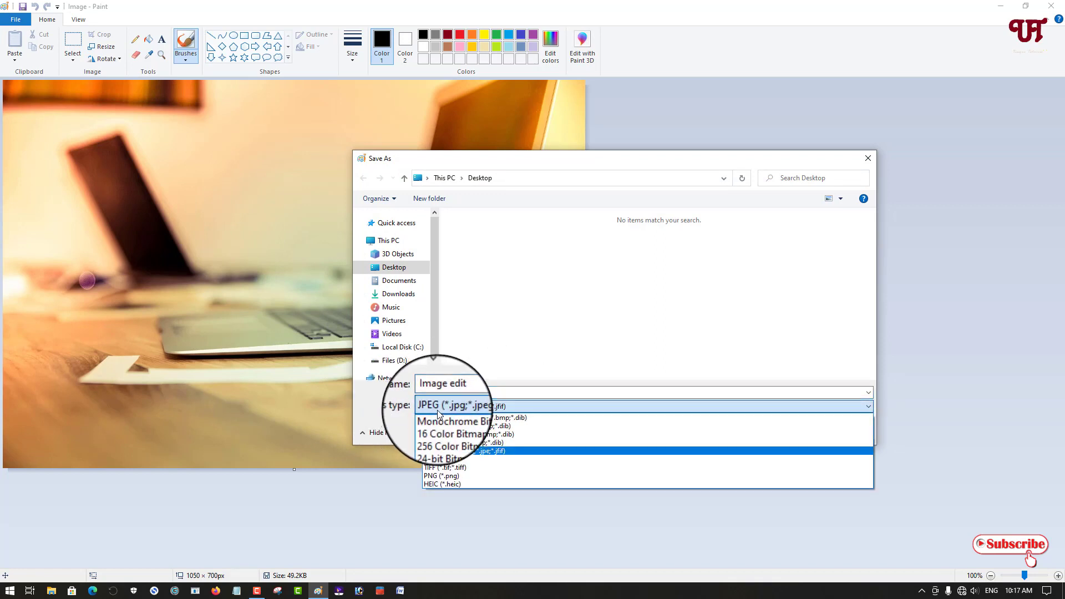
{"action": "left_click", "coordinate": [403, 424]}
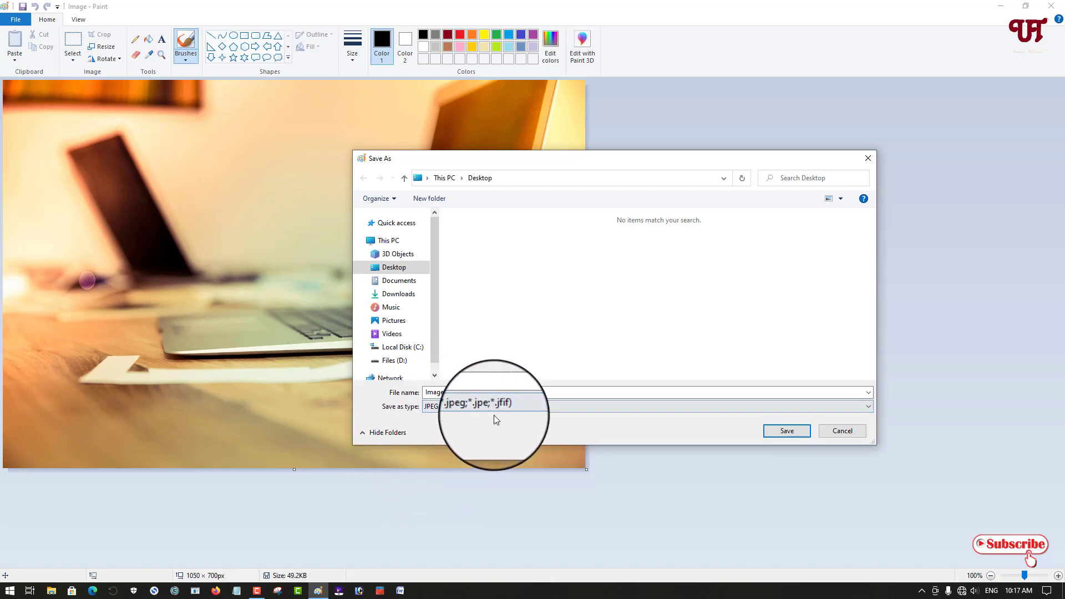
{"action": "left_click", "coordinate": [795, 432]}
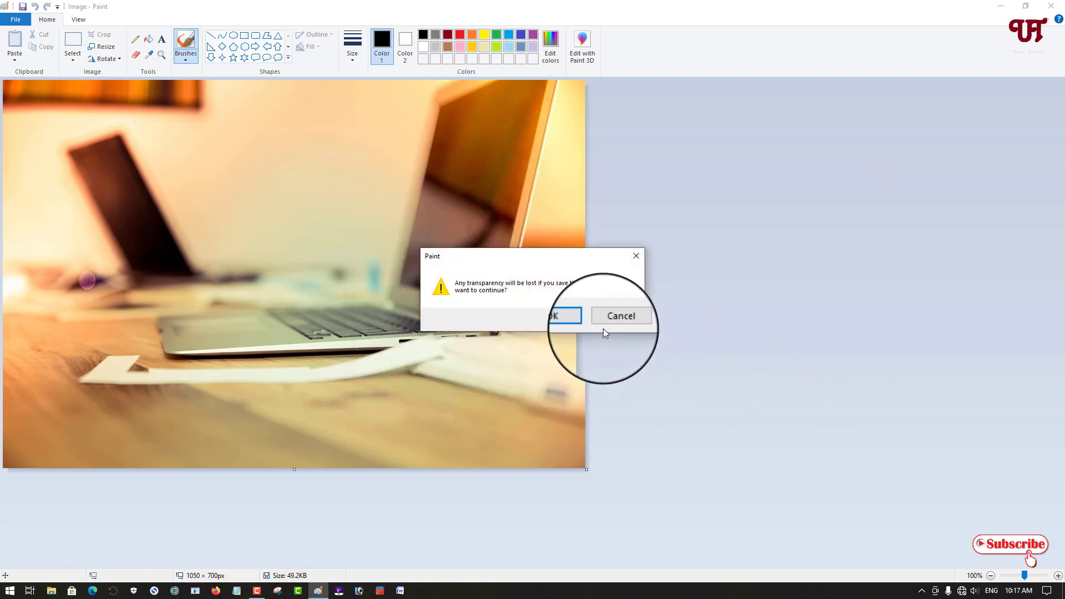
{"action": "left_click", "coordinate": [579, 319]}
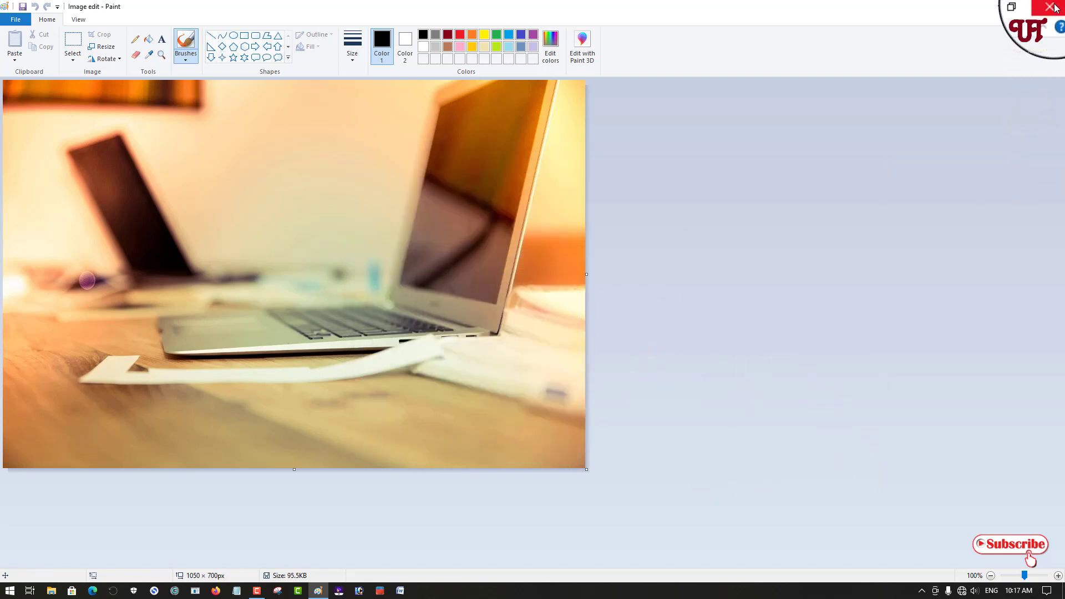
{"action": "left_click", "coordinate": [1052, 7]}
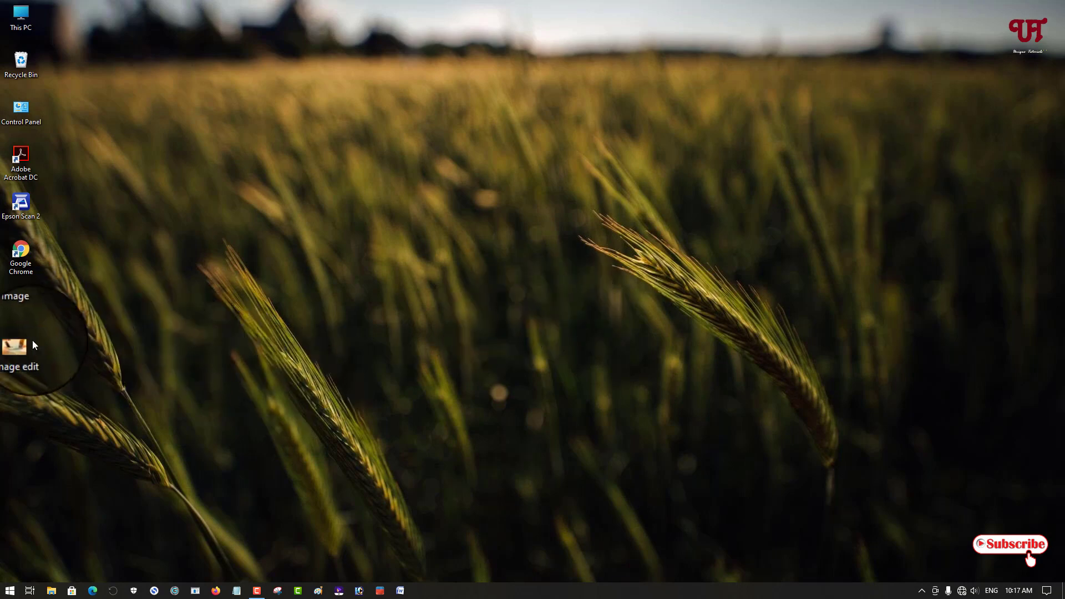
- Compare the file types of Image edit and the original Image in their properties
{"action": "right_click", "coordinate": [16, 351]}
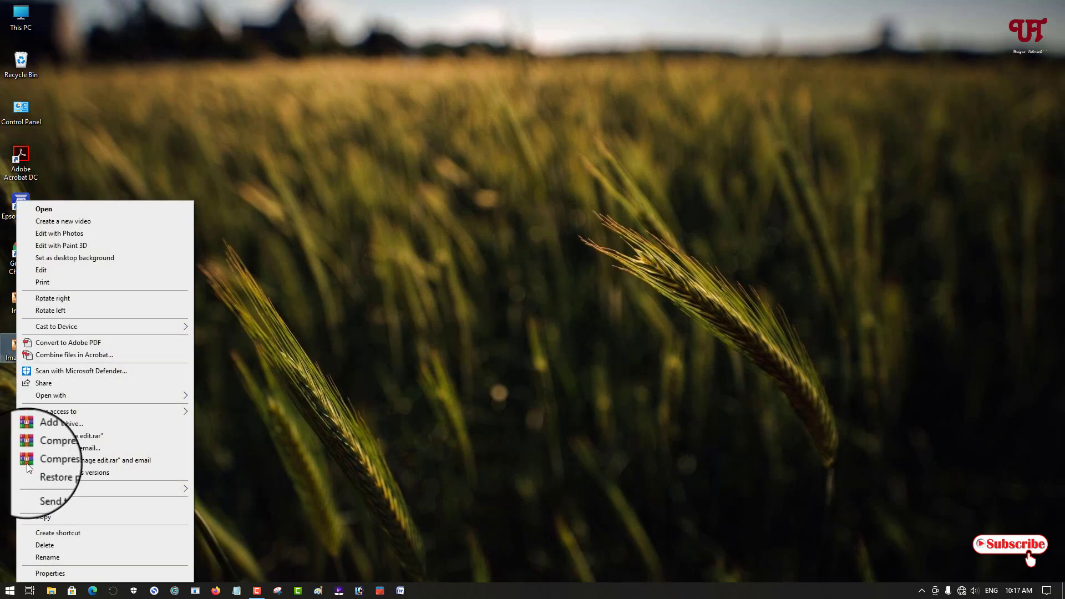
{"action": "left_click", "coordinate": [68, 574]}
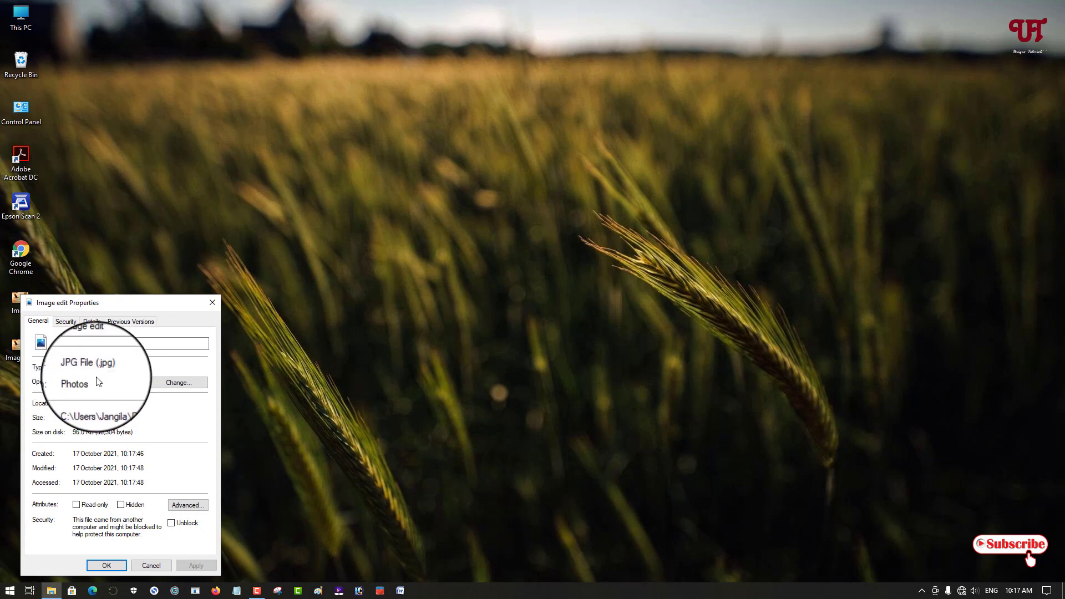
{"action": "left_click", "coordinate": [212, 303]}
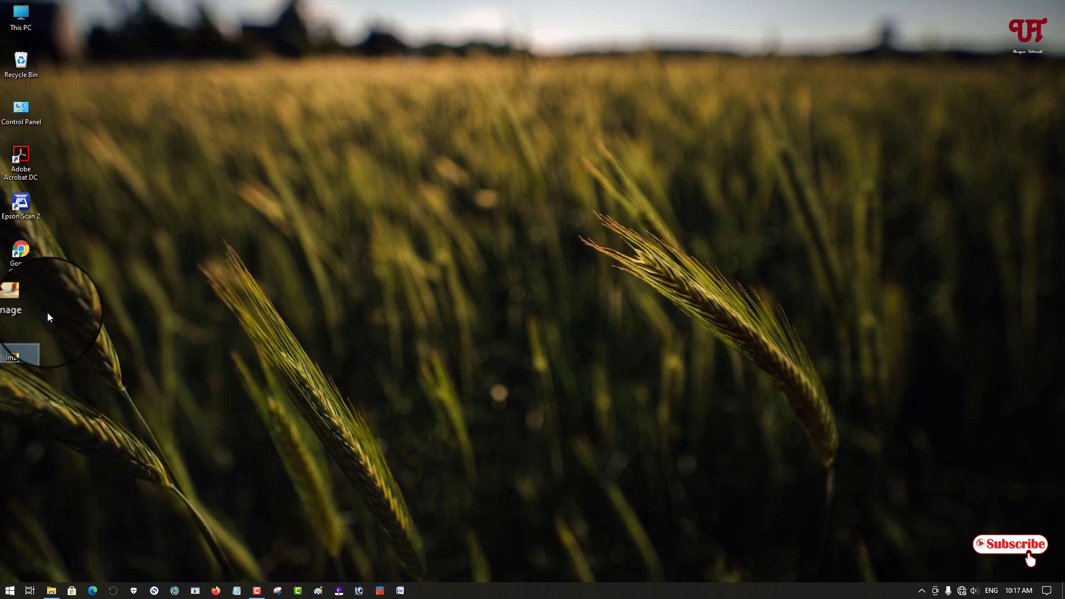
{"action": "right_click", "coordinate": [15, 297]}
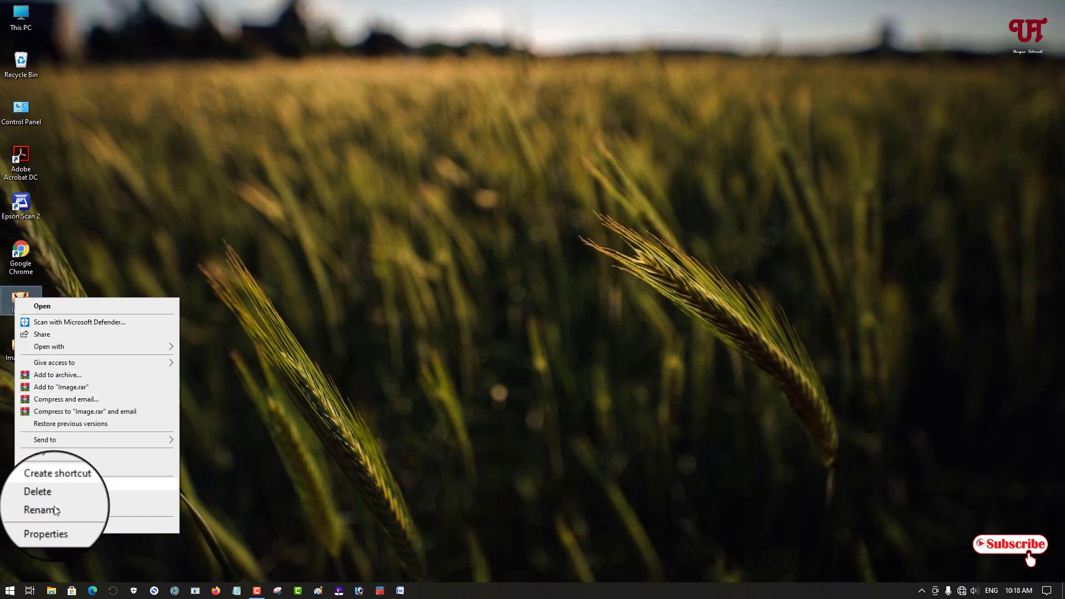
{"action": "left_click", "coordinate": [58, 524]}
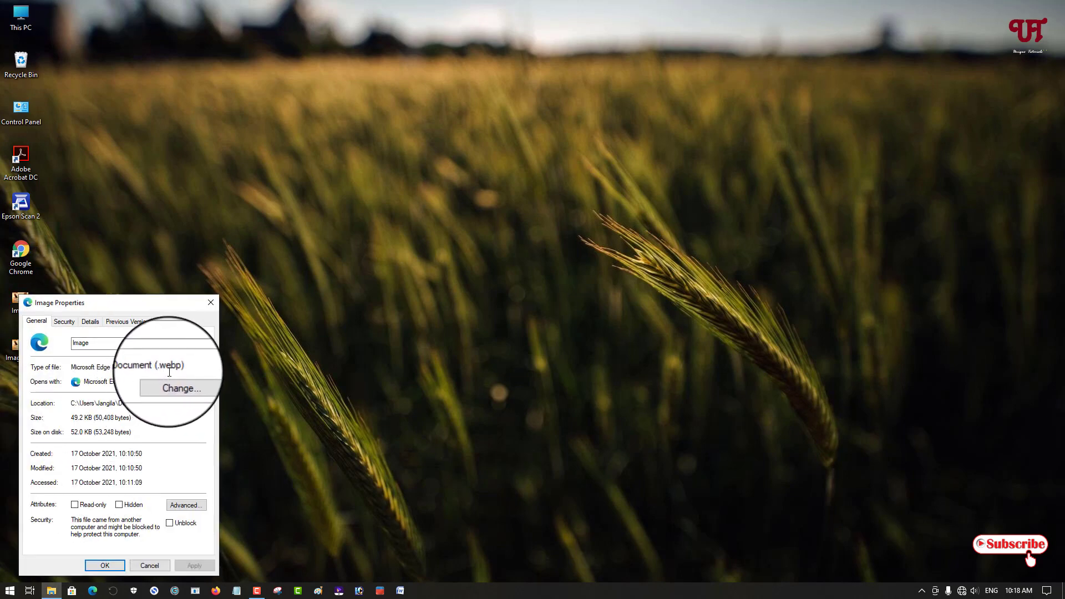
{"action": "left_click", "coordinate": [210, 297]}
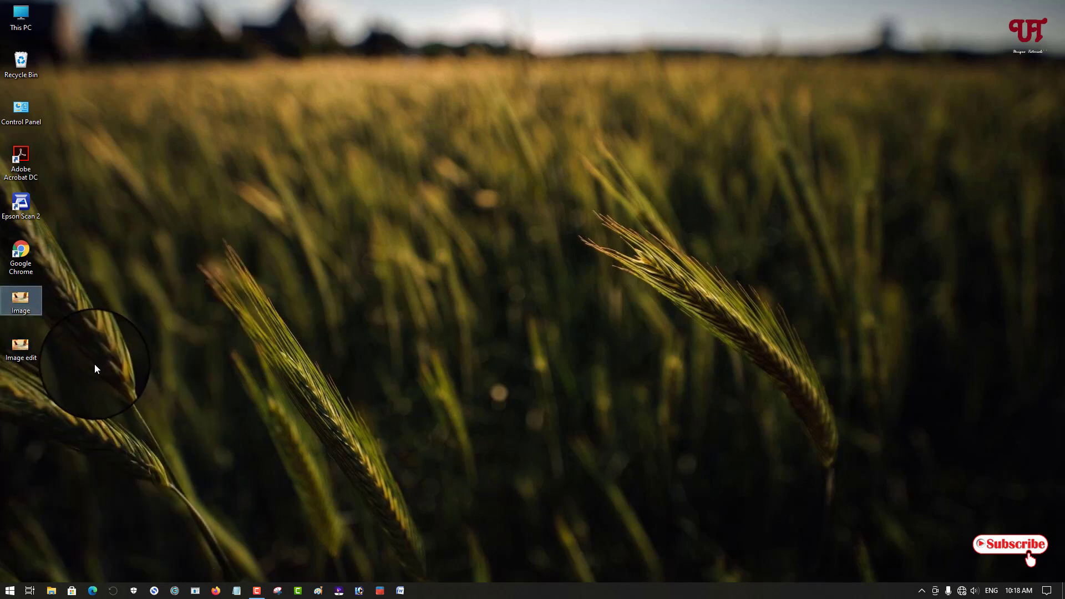
- Permanently delete the Image edit file from the desktop
{"action": "left_click", "coordinate": [28, 356]}
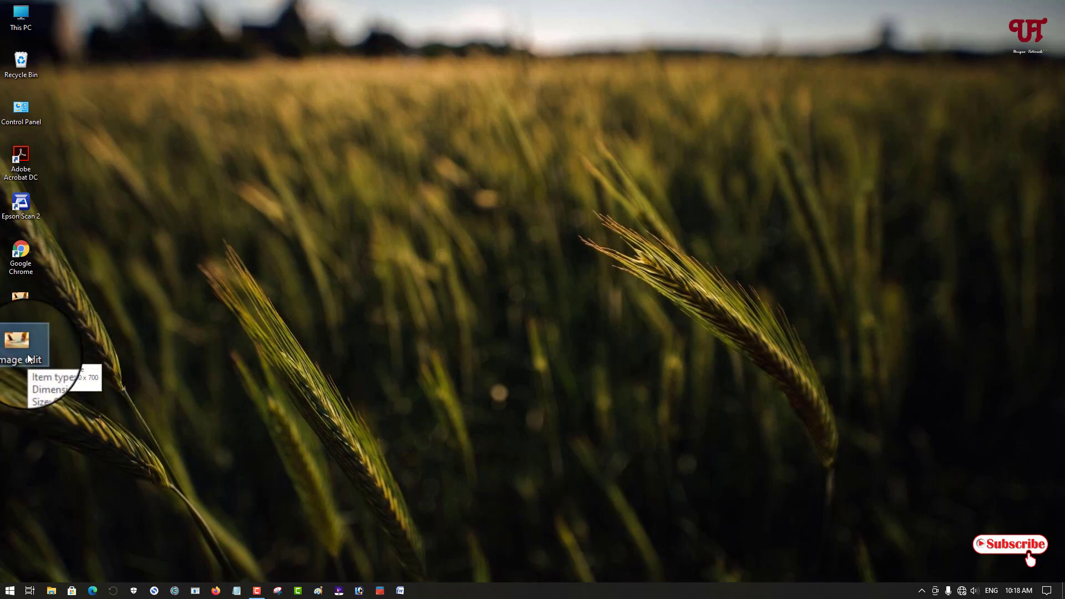
{"action": "key", "text": "shift+Delete"}
{"action": "key", "text": "Return"}
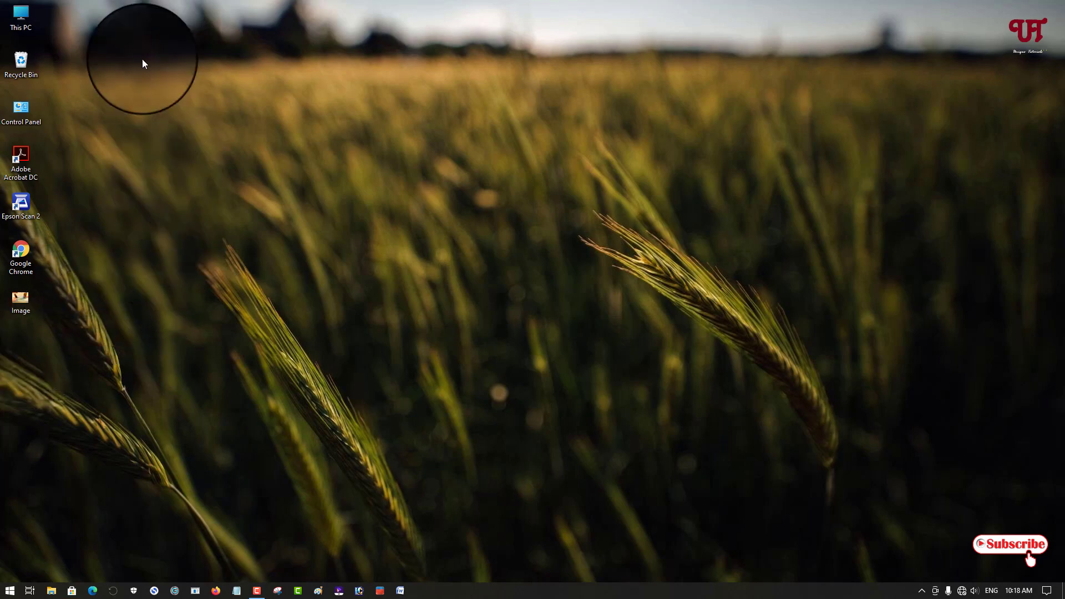
- Turn on the display of file name extensions in File Explorer and close its window
{"action": "double_click", "coordinate": [29, 28]}
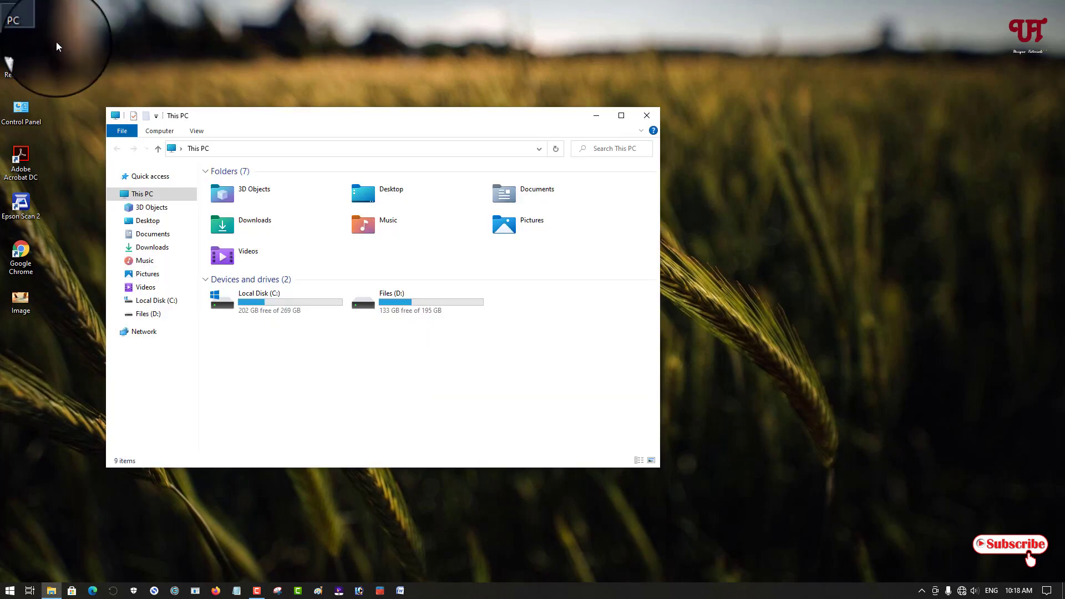
{"action": "left_click_drag", "start_coordinate": [304, 117], "coordinate": [484, 104]}
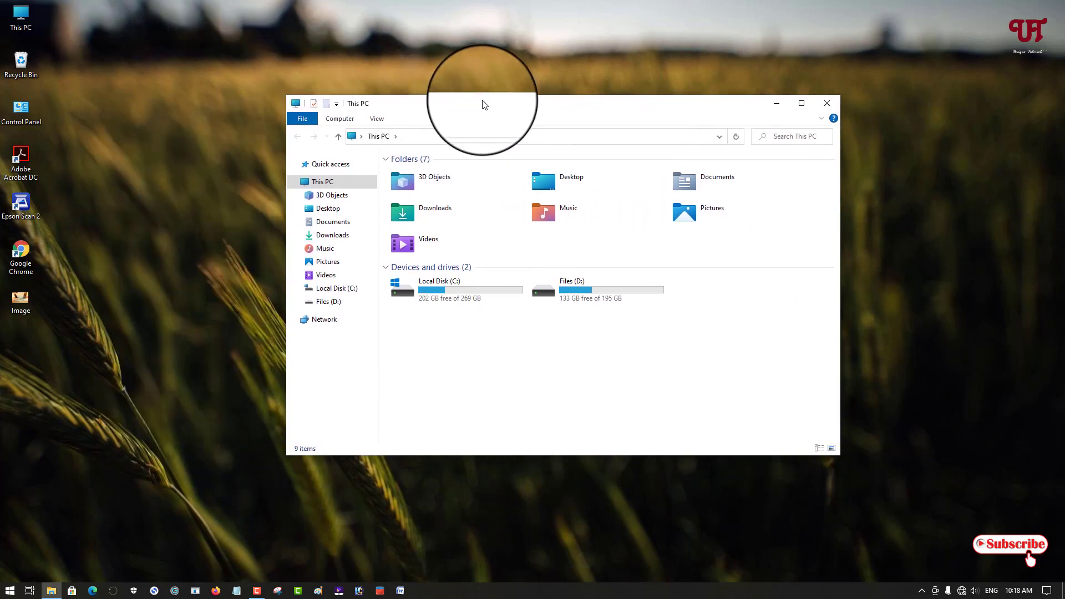
{"action": "left_click", "coordinate": [377, 119]}
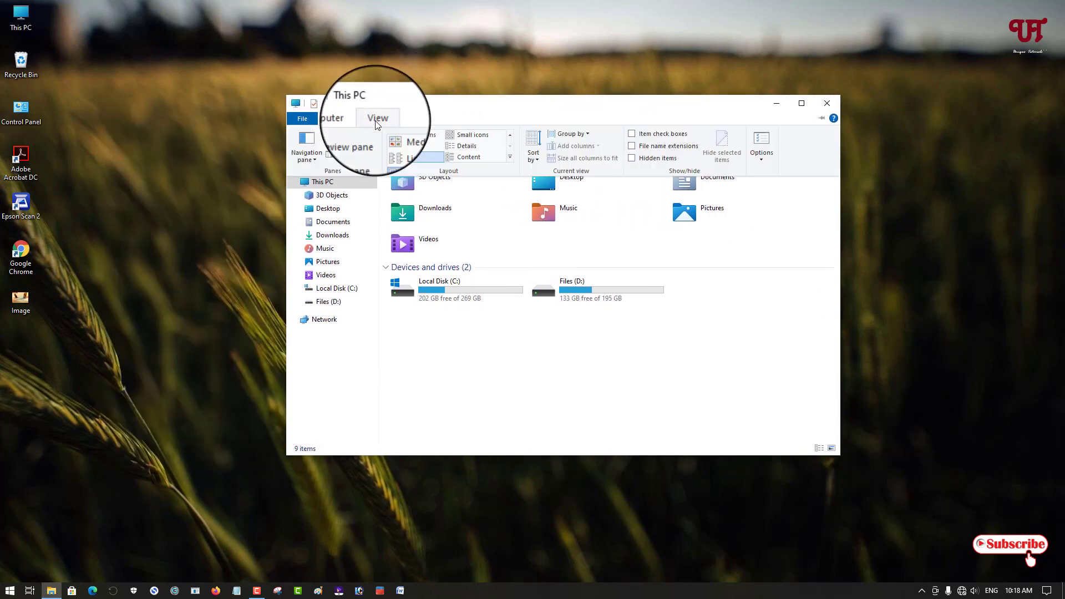
{"action": "left_click", "coordinate": [643, 147]}
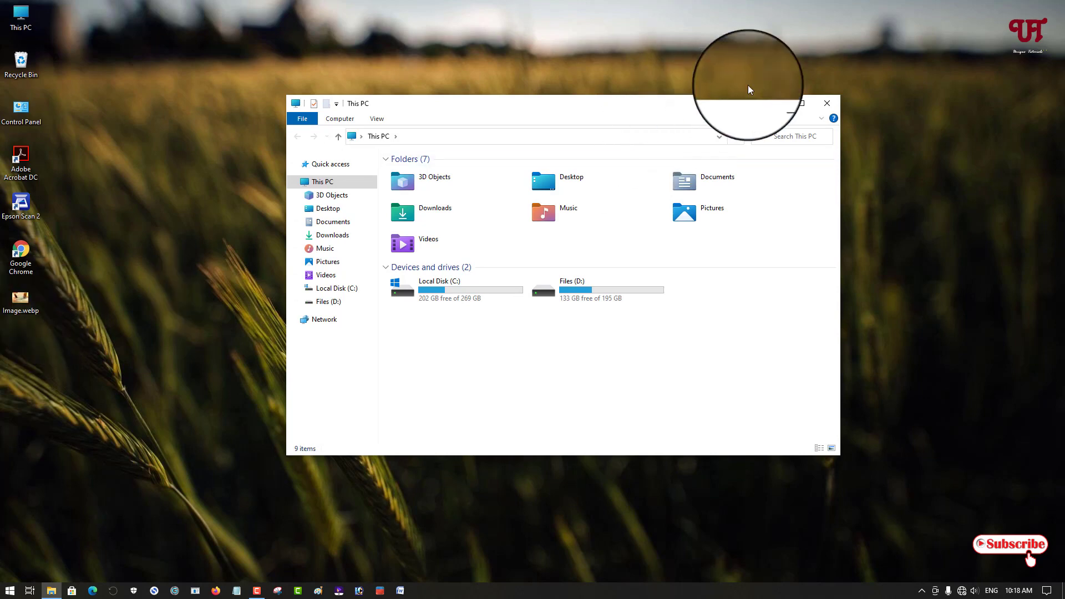
{"action": "left_click", "coordinate": [830, 101]}
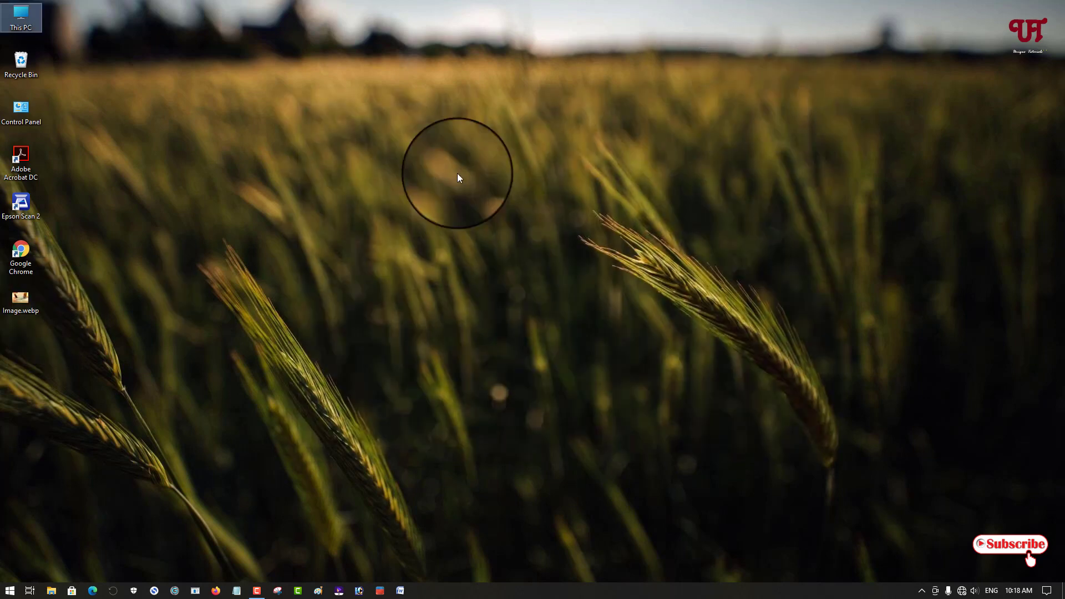
- Rename the desktop file Image.webp as Image.jpg and accept the change of file name extension
{"action": "right_click", "coordinate": [18, 308]}
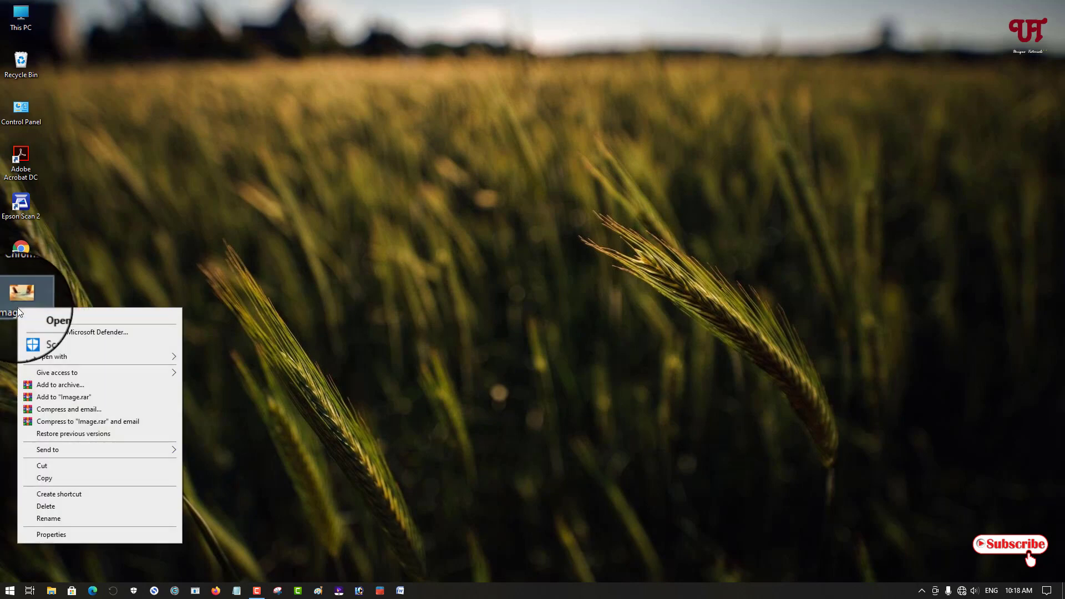
{"action": "left_click", "coordinate": [75, 518]}
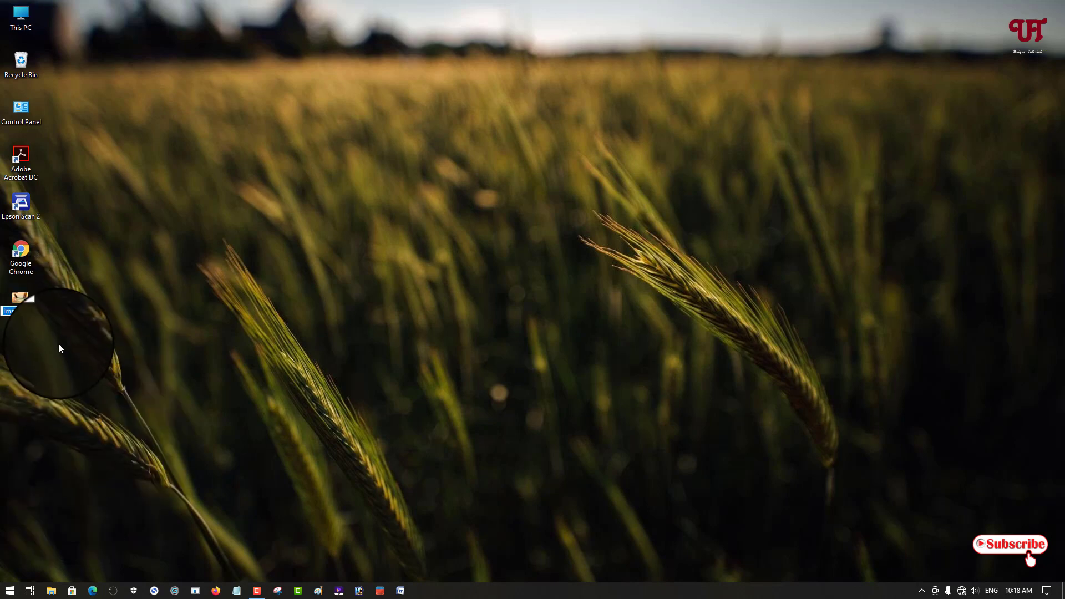
{"action": "key", "text": "End"}
{"action": "left_click", "coordinate": [87, 360]}
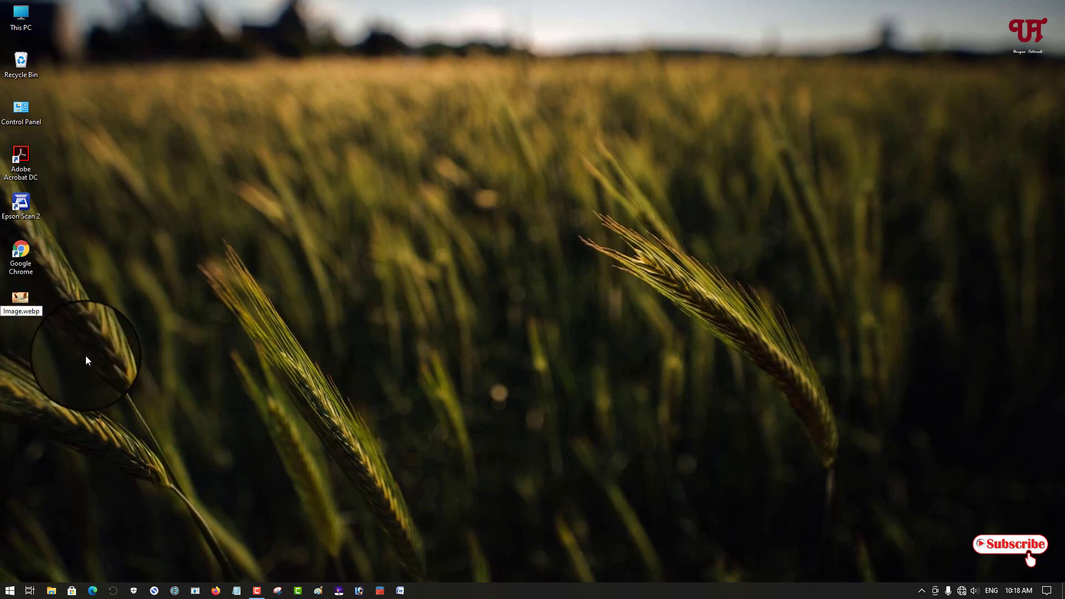
{"action": "key", "text": "F2"}
{"action": "key", "text": "End"}
{"action": "key", "text": "BackSpace"}
{"action": "key", "text": "BackSpace"}
{"action": "key", "text": "BackSpace"}
{"action": "key", "text": "BackSpace"}
{"action": "type", "text": "pg"}
{"action": "key", "text": "Return"}
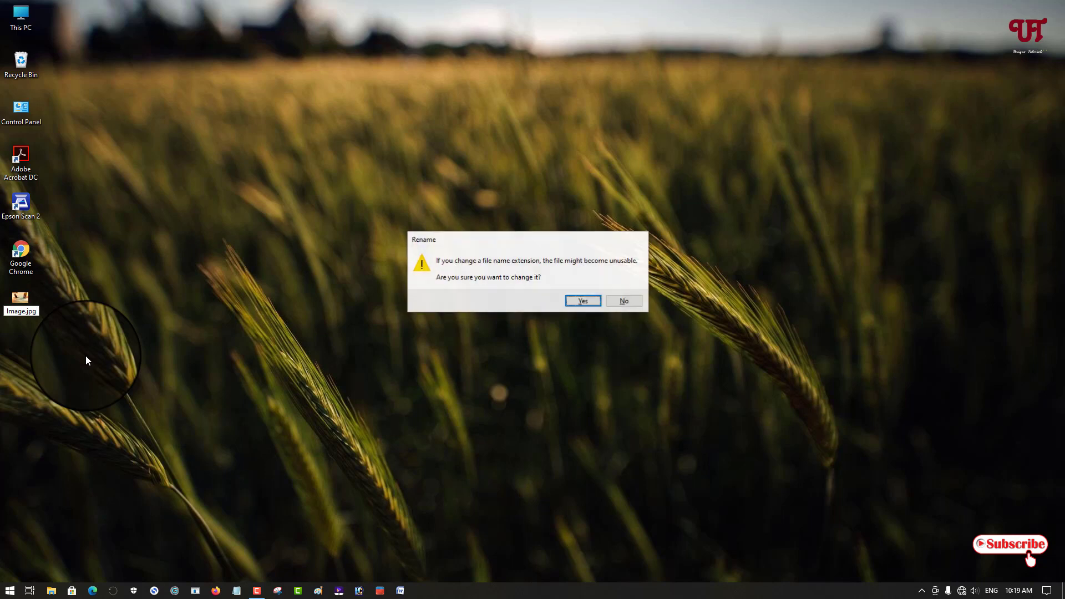
{"action": "left_click", "coordinate": [590, 301]}
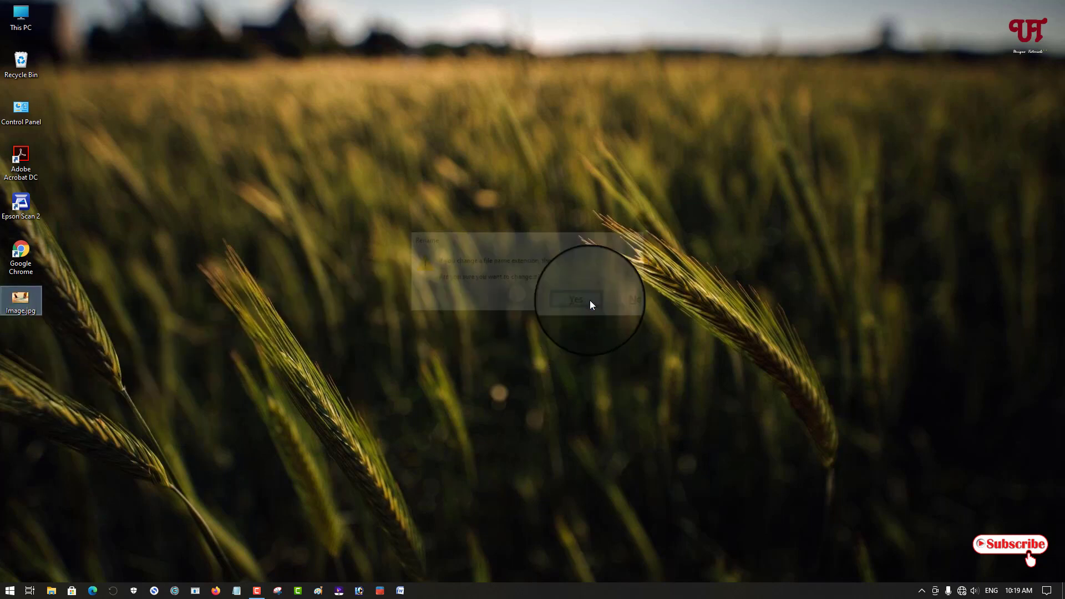
- Check the file type of Image.jpg in its properties, view the picture in Photos, and close both windows
{"action": "right_click", "coordinate": [30, 300]}
{"action": "left_click", "coordinate": [64, 572]}
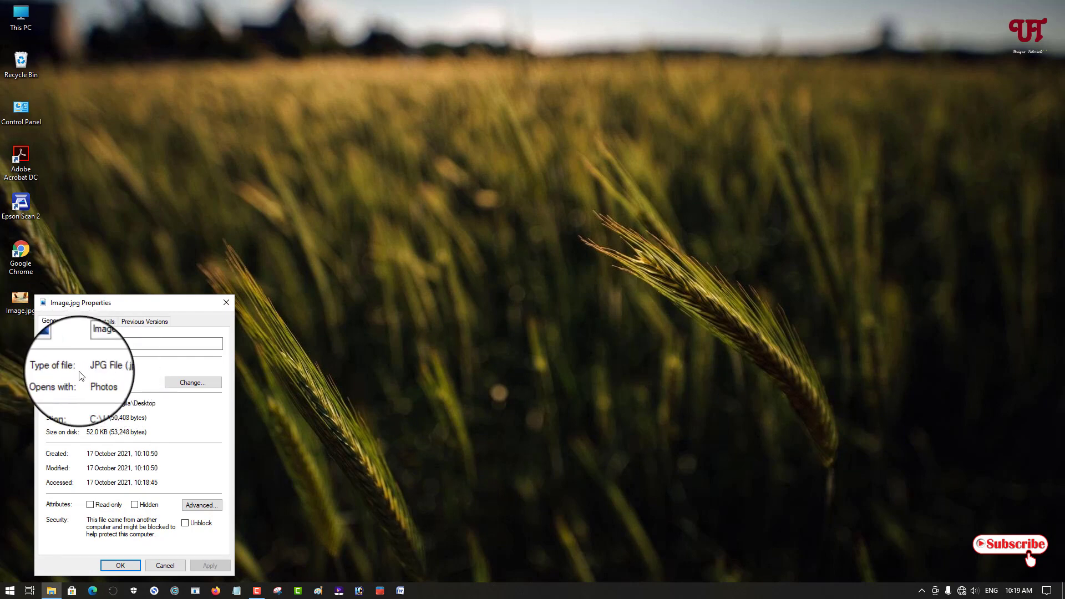
{"action": "left_click", "coordinate": [225, 300]}
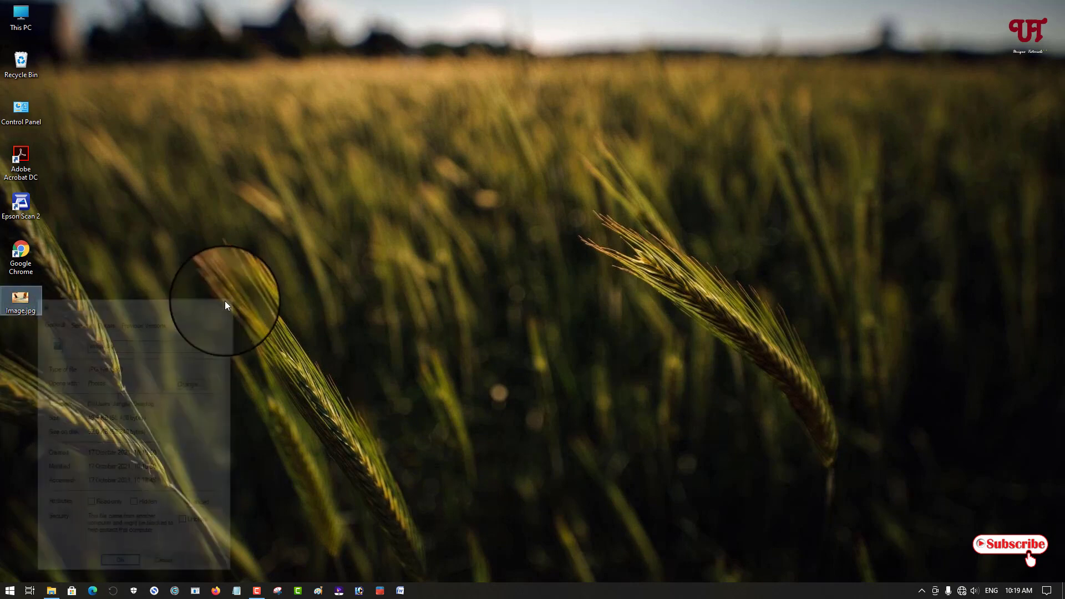
{"action": "double_click", "coordinate": [25, 311]}
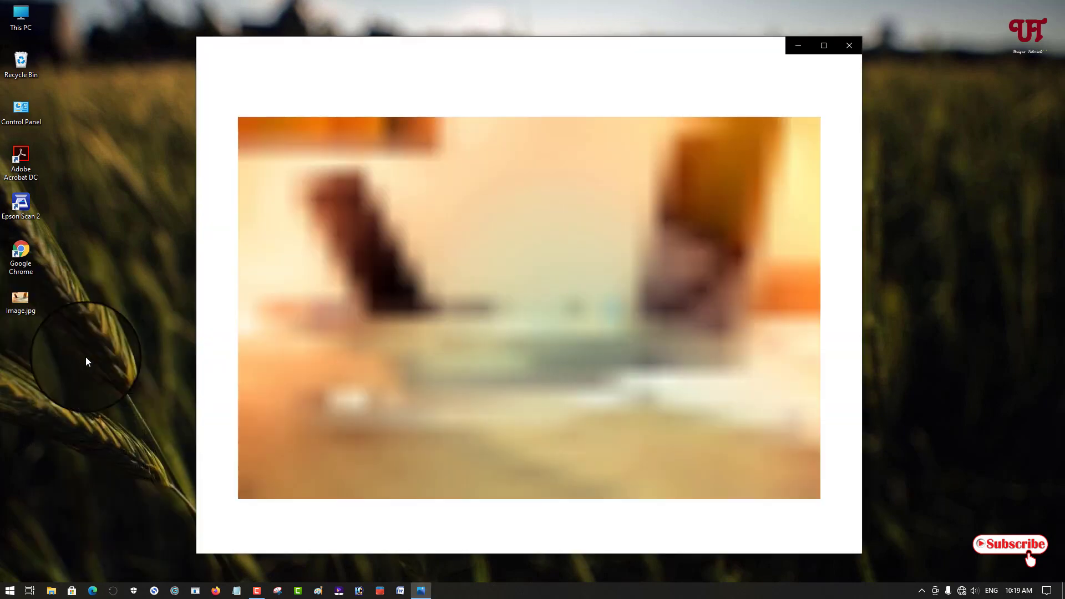
{"action": "left_click", "coordinate": [853, 45]}
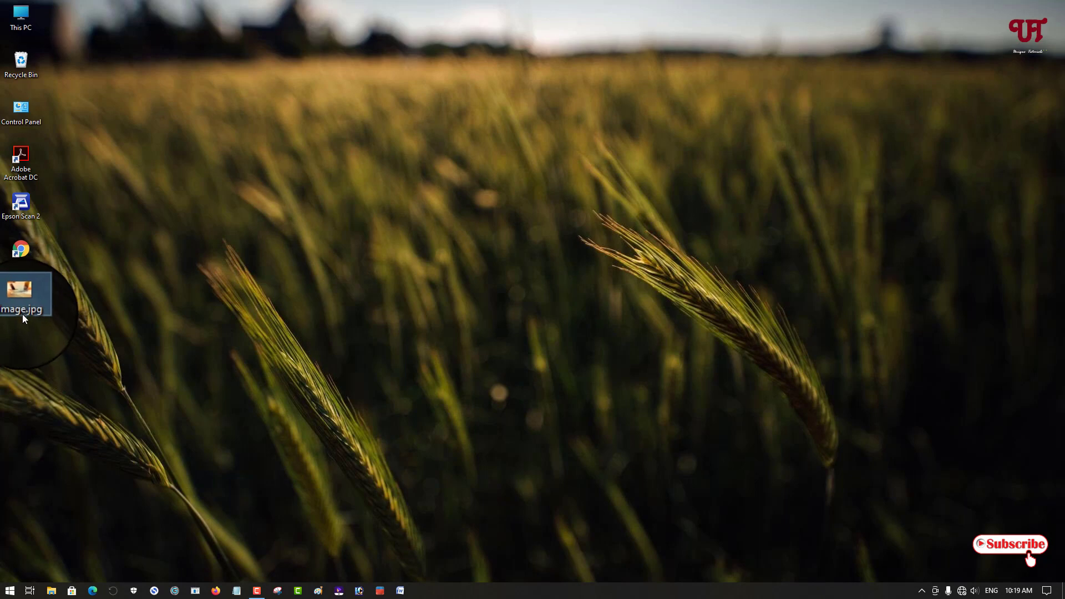
- Change the extension of Image.jpg back to webp and accept the extension change
{"action": "mouse_move", "coordinate": [24, 313]}
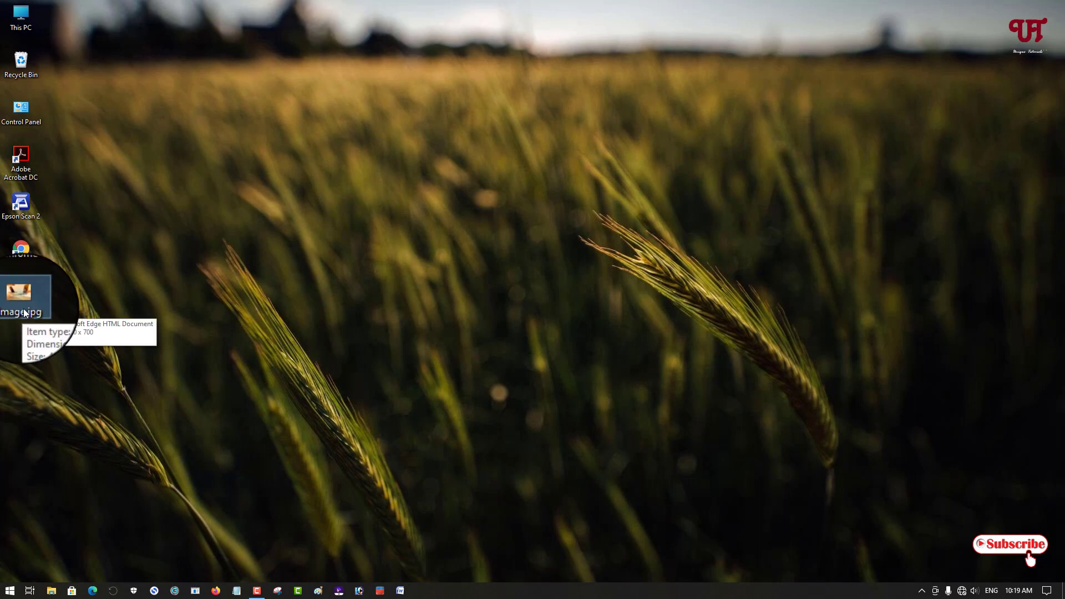
{"action": "left_click", "coordinate": [24, 313]}
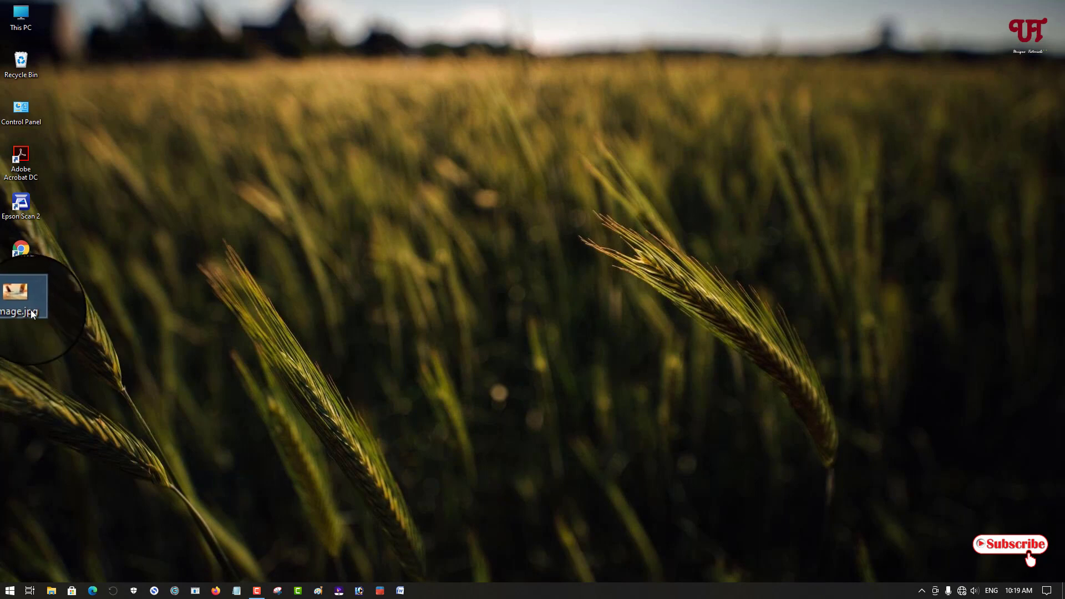
{"action": "left_click", "coordinate": [38, 310]}
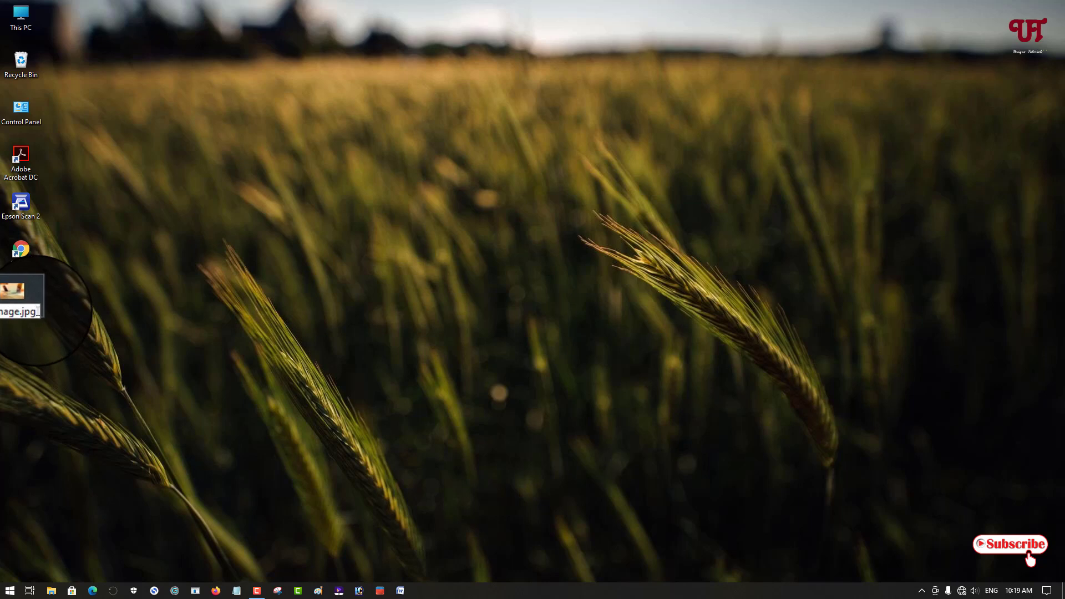
{"action": "key", "text": "BackSpace"}
{"action": "key", "text": "BackSpace"}
{"action": "key", "text": "BackSpace"}
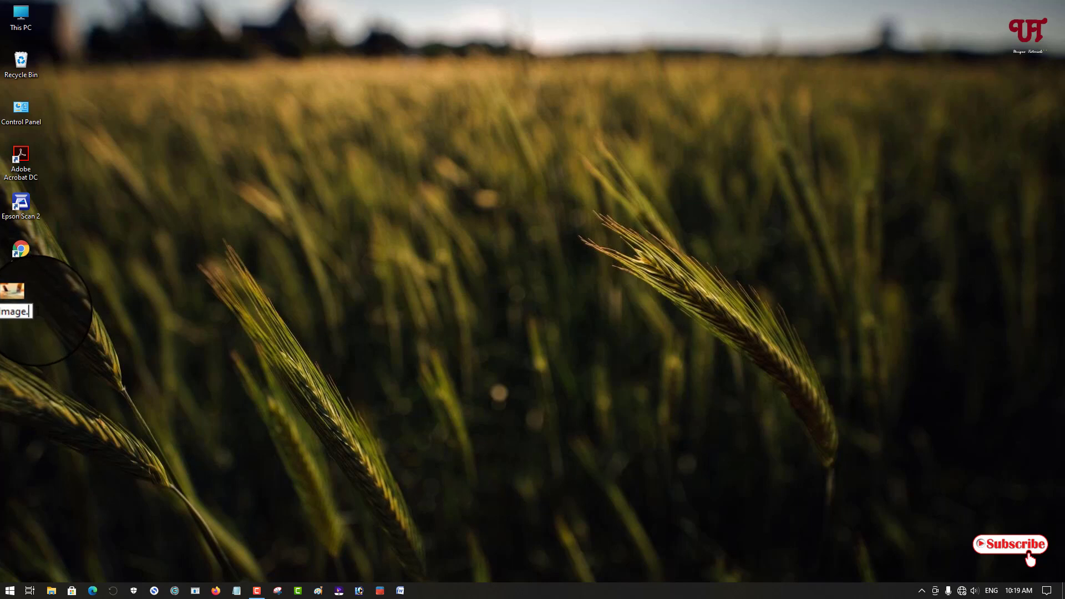
{"action": "type", "text": "webp"}
{"action": "key", "text": "Return"}
{"action": "left_click", "coordinate": [585, 303]}
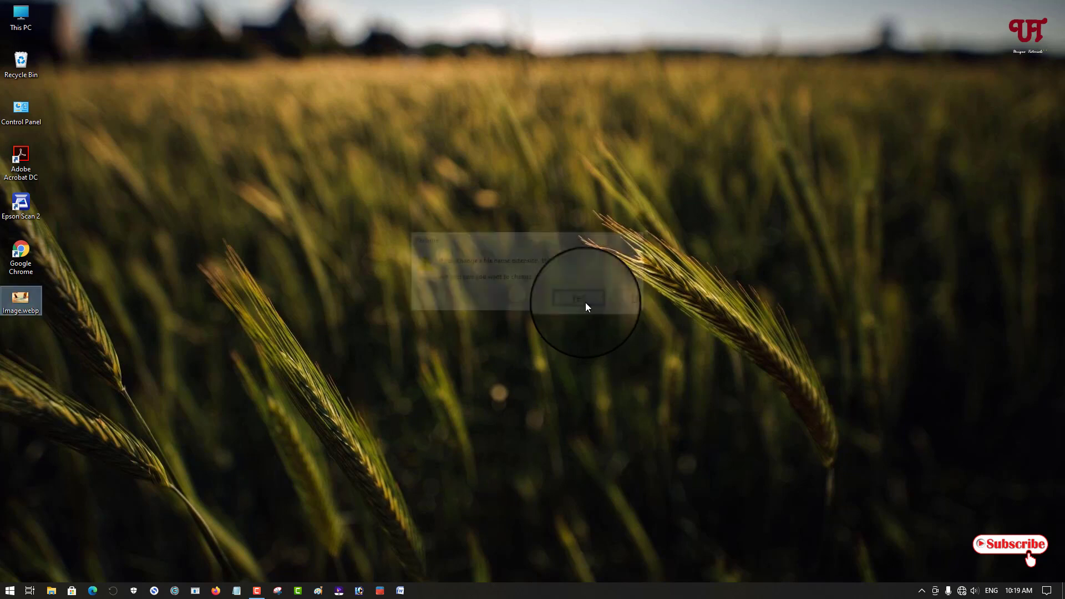
- Check the file type of Image.webp in its properties, close them, and deselect the file
{"action": "right_click", "coordinate": [21, 304]}
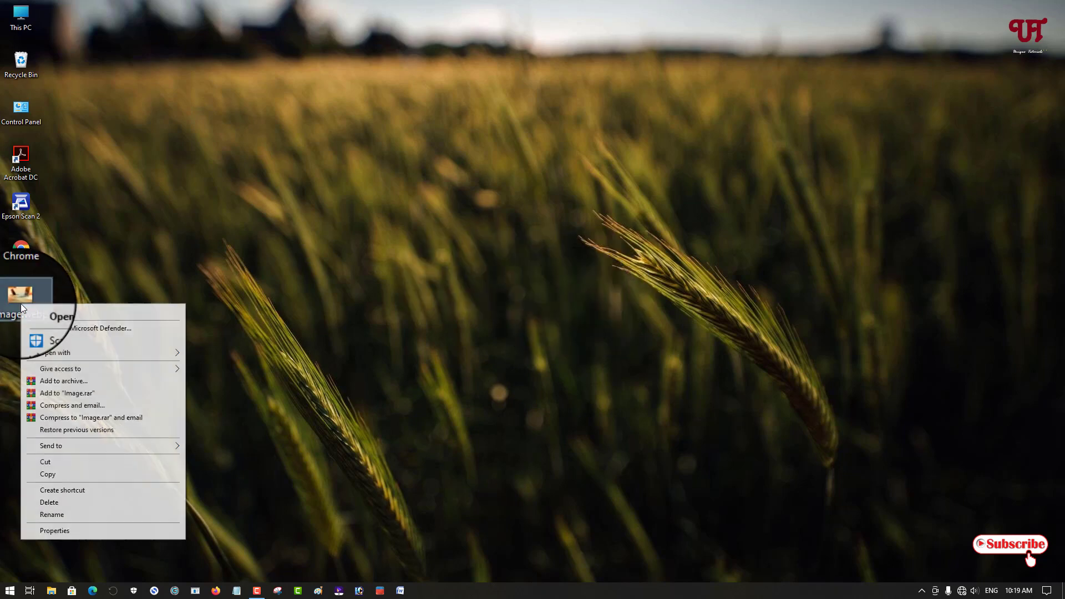
{"action": "left_click", "coordinate": [88, 531]}
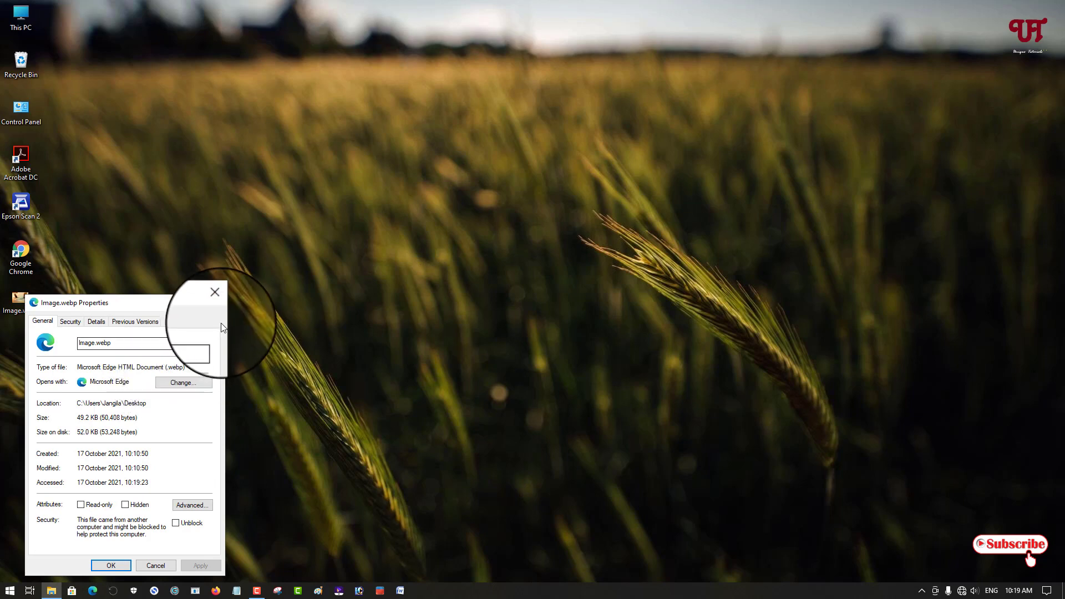
{"action": "left_click", "coordinate": [215, 301]}
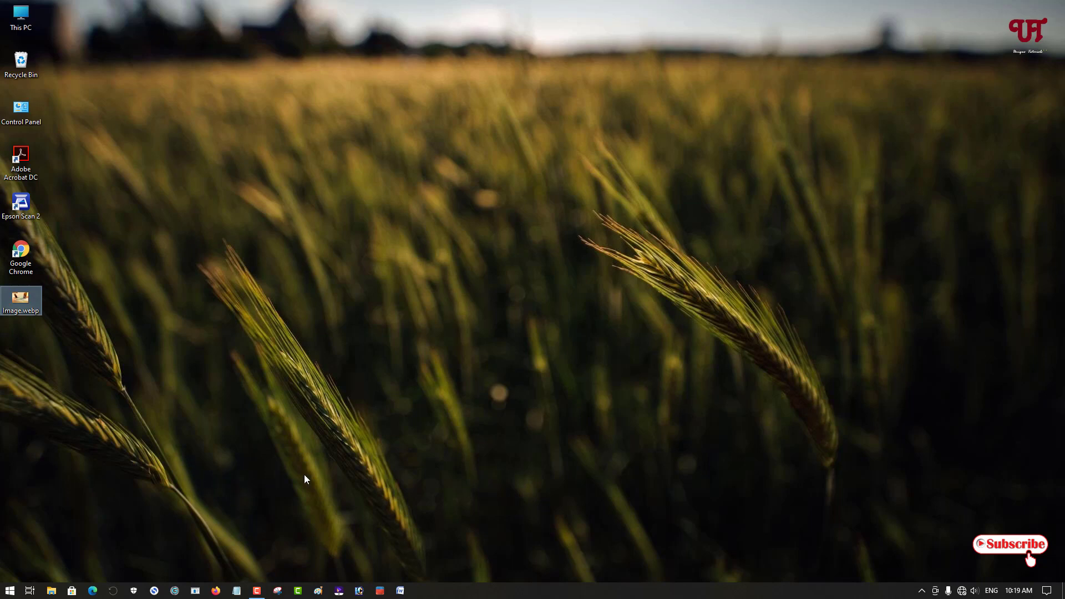
{"action": "left_click", "coordinate": [325, 469]}
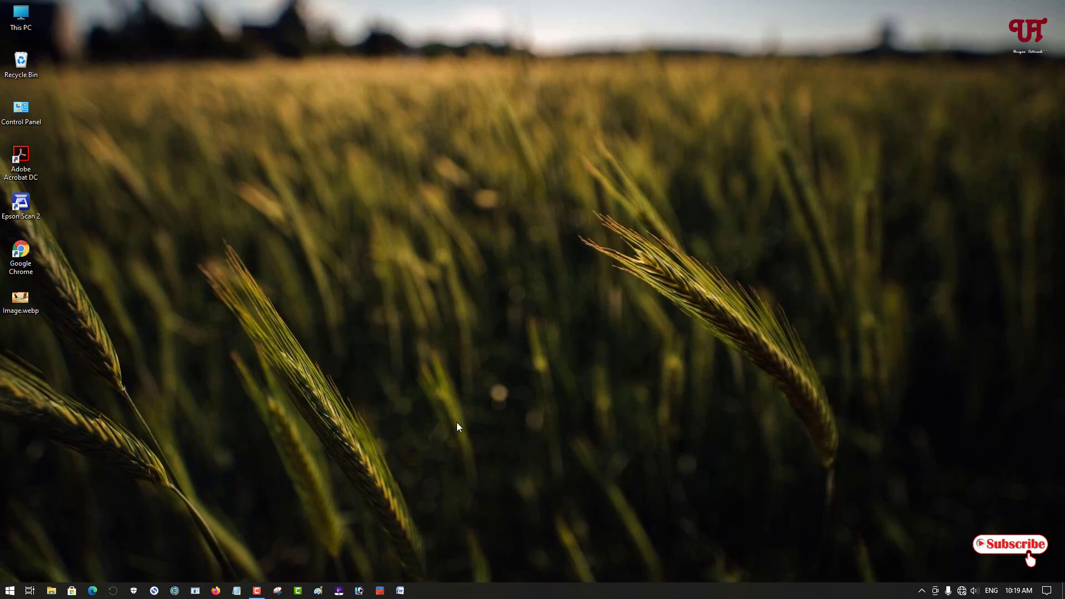